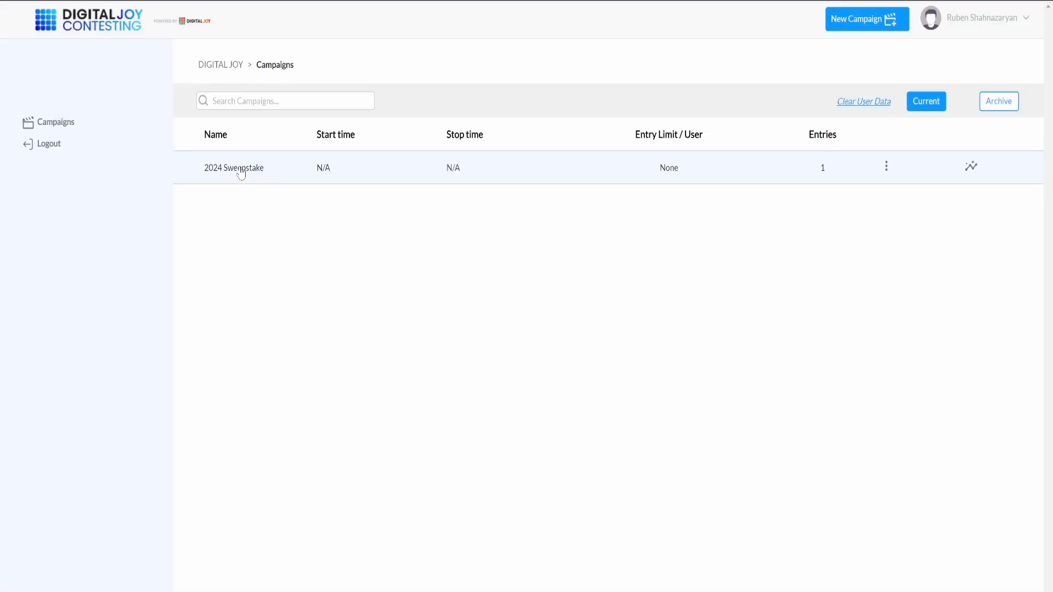
# Step: Generate a random winner for the 2024 Sweepstake campaign from all stations, covering all time
pyautogui.click(239, 171)
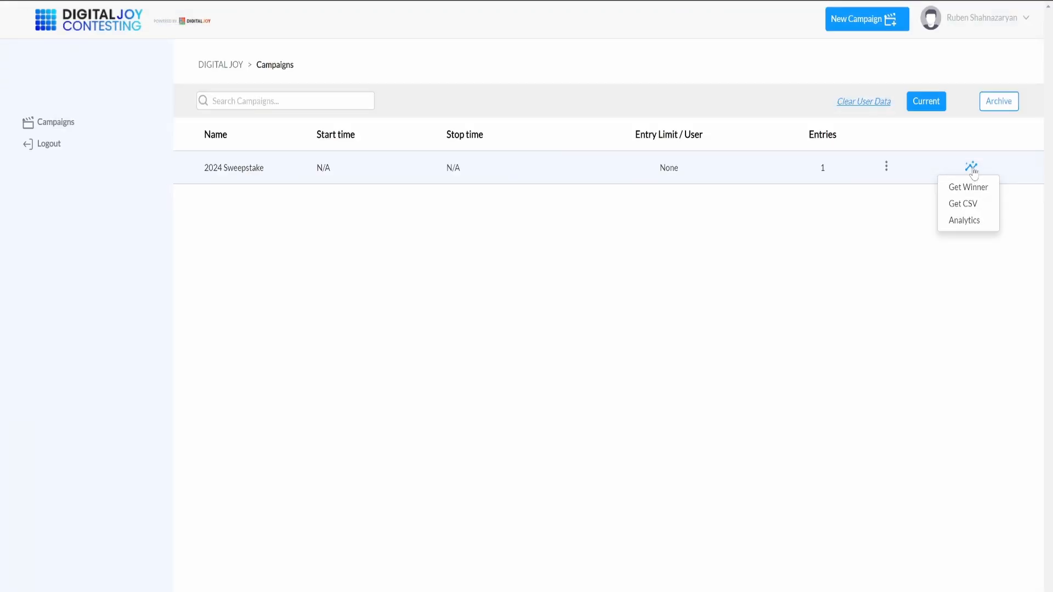
pyautogui.click(968, 191)
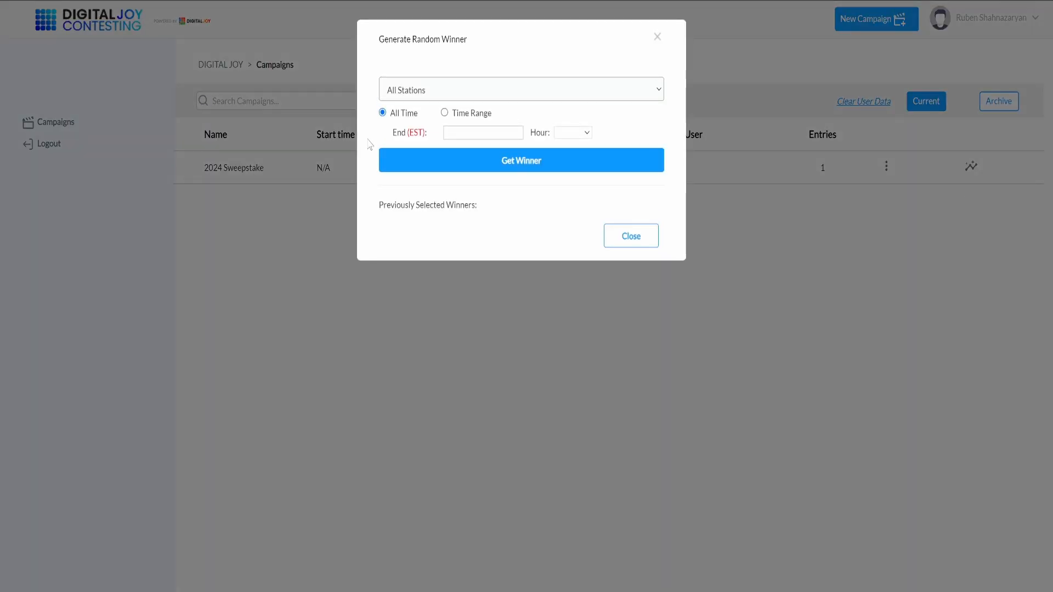
pyautogui.click(516, 166)
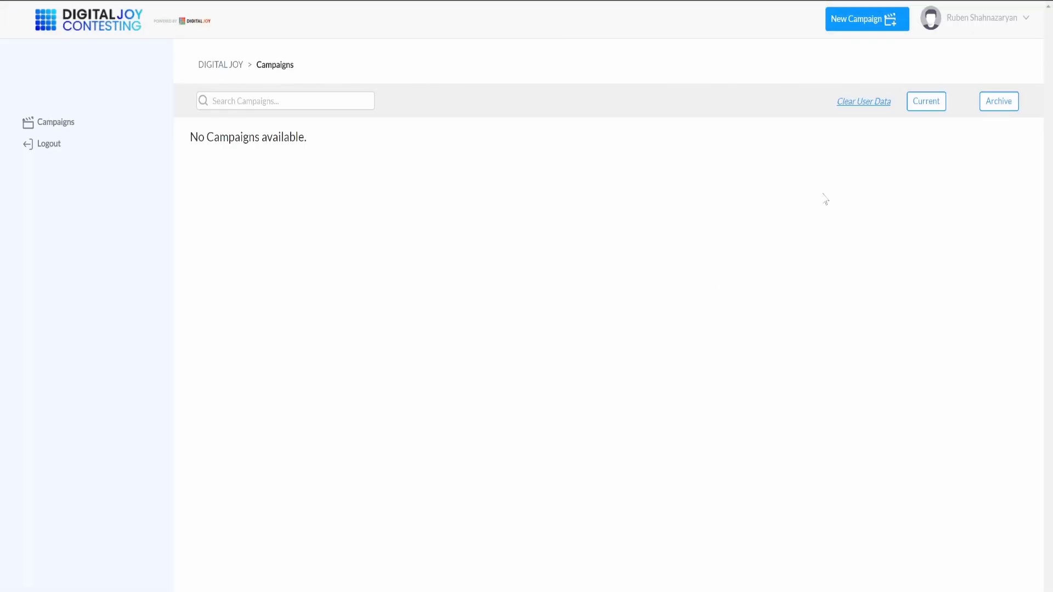
# Step: Create a new campaign and upload a dark blue background image for all background steps
pyautogui.click(856, 21)
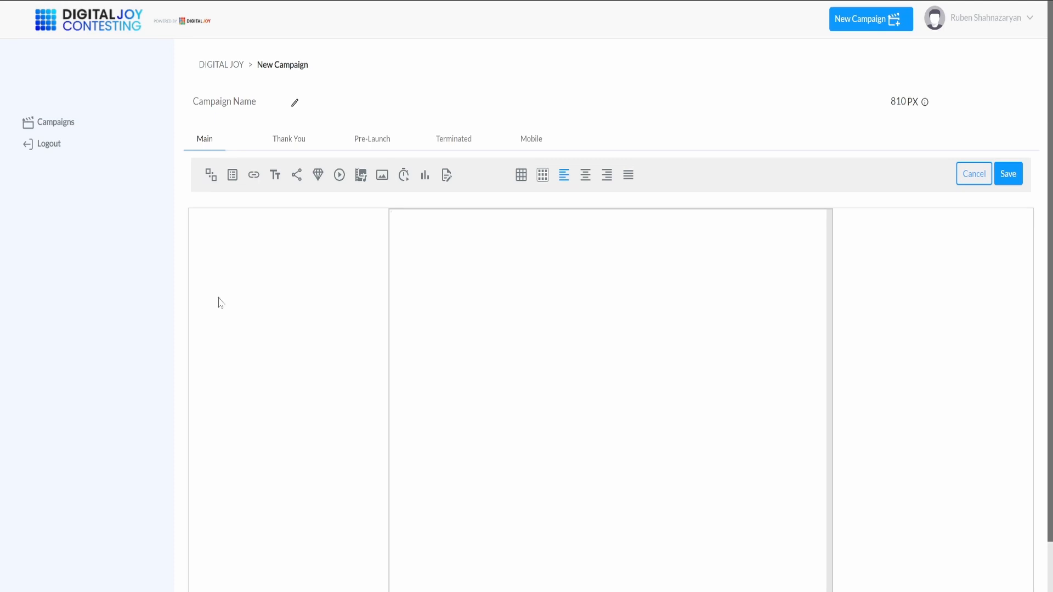
pyautogui.click(210, 181)
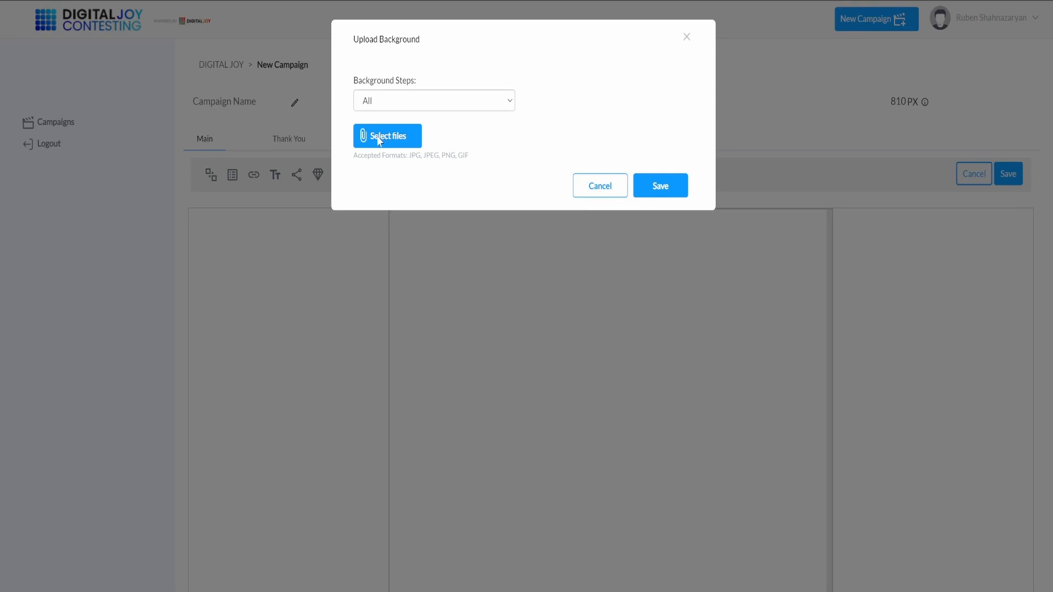
pyautogui.click(681, 185)
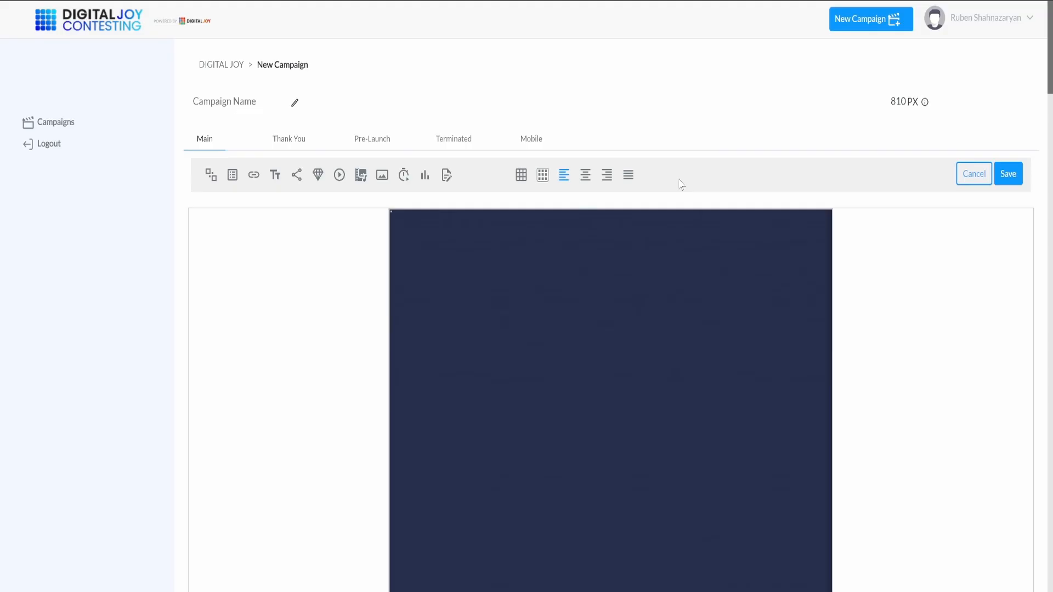
pyautogui.moveTo(759, 217)
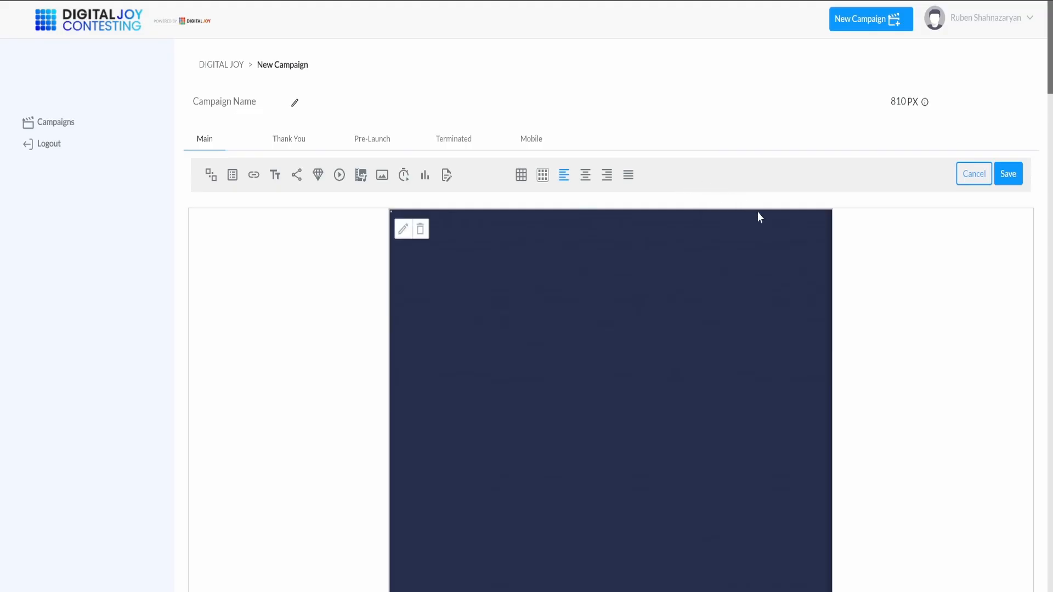
# Step: Start a new entry form and place a First Name field near the top of its layout
pyautogui.click(232, 176)
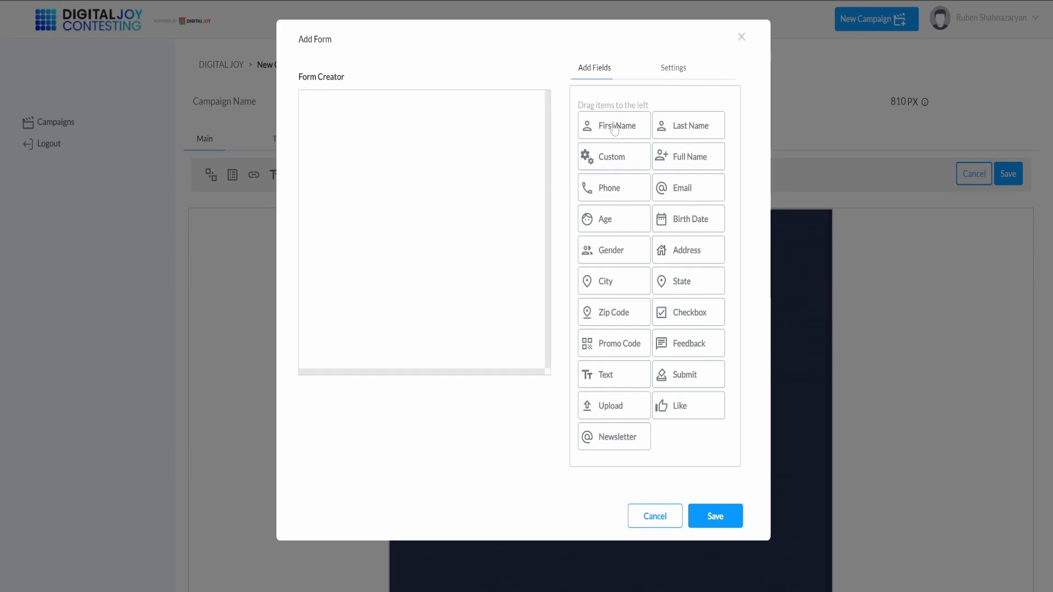
pyautogui.moveTo(615, 127); pyautogui.dragTo(416, 149)
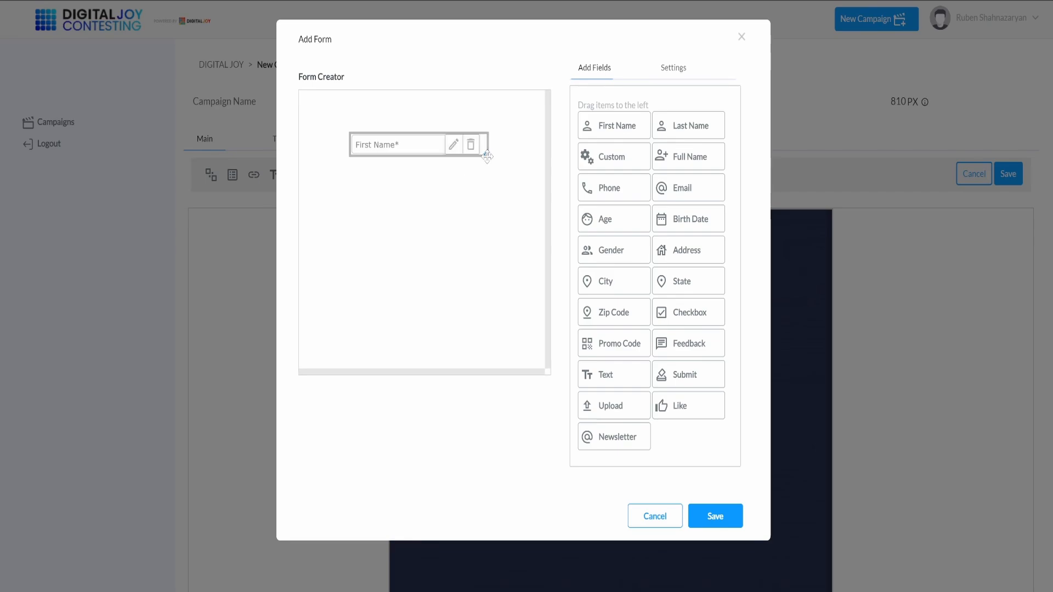
pyautogui.moveTo(489, 155); pyautogui.dragTo(510, 171)
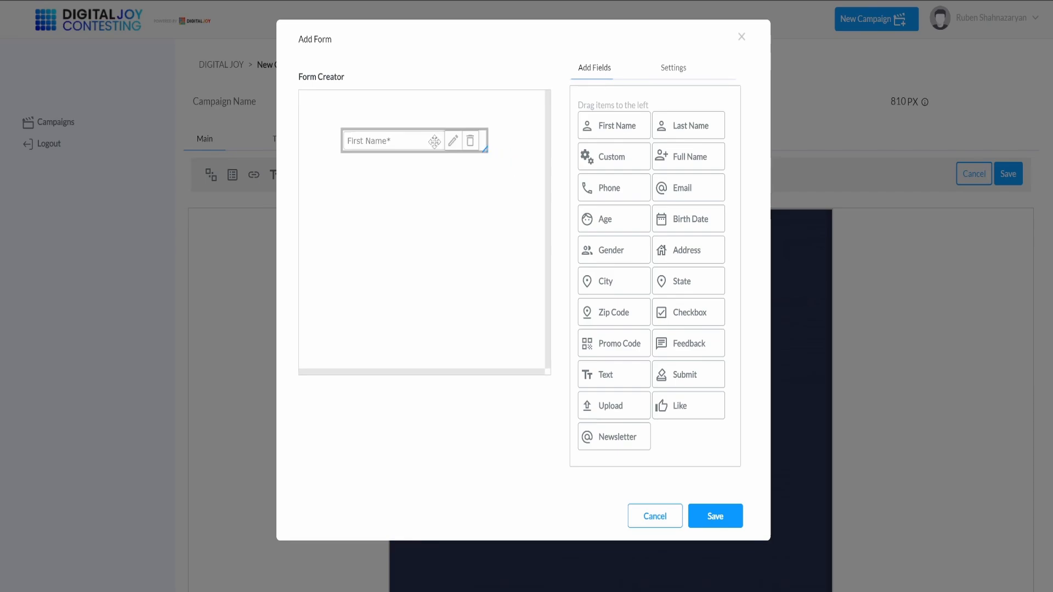
pyautogui.click(471, 145)
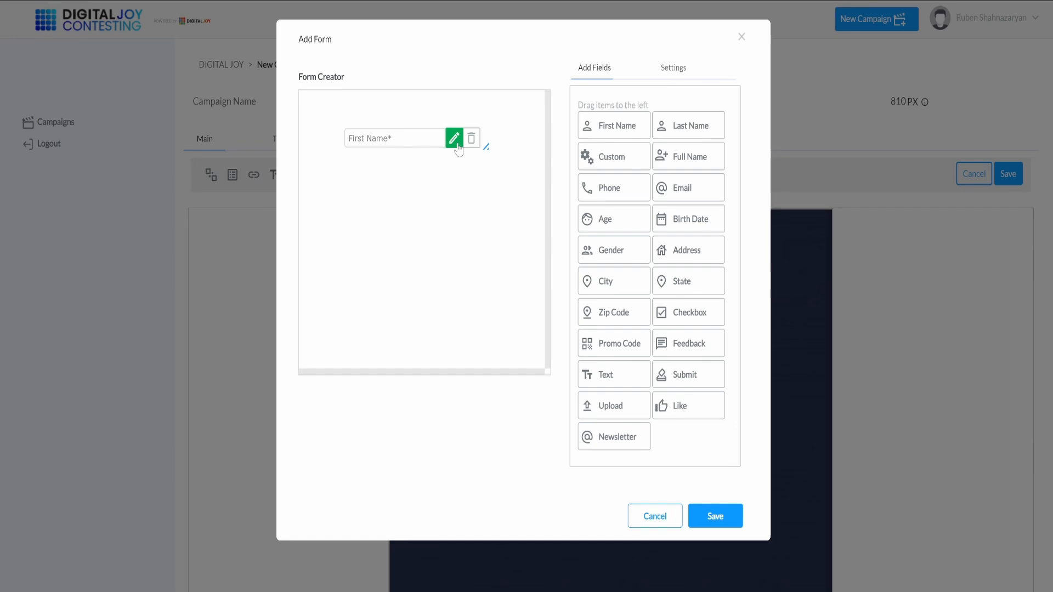
# Step: Keep the First Name field required and save its field settings
pyautogui.click(455, 141)
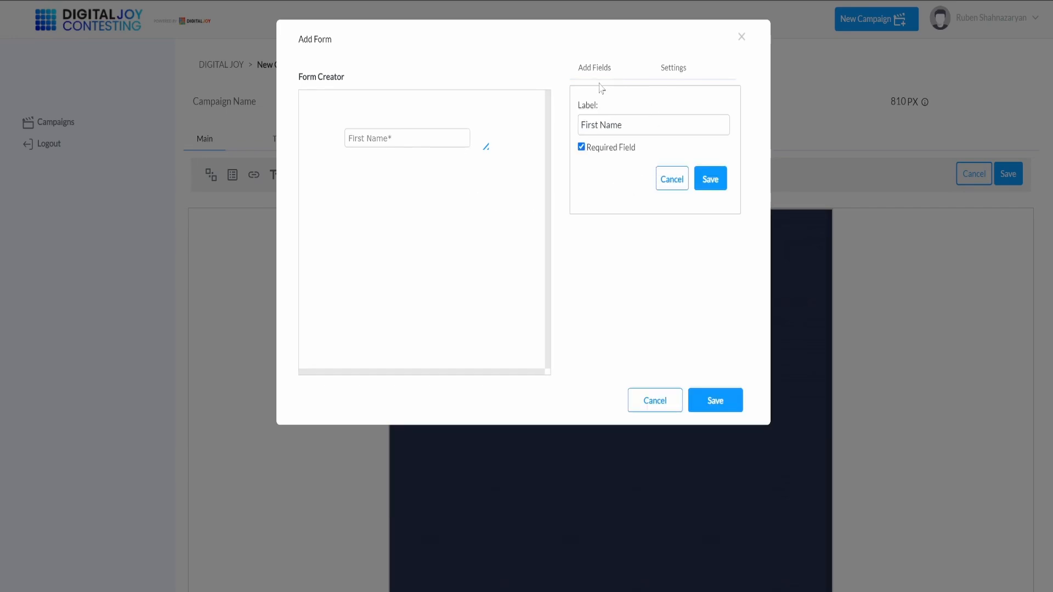
pyautogui.click(582, 148)
pyautogui.click(581, 148)
pyautogui.click(710, 180)
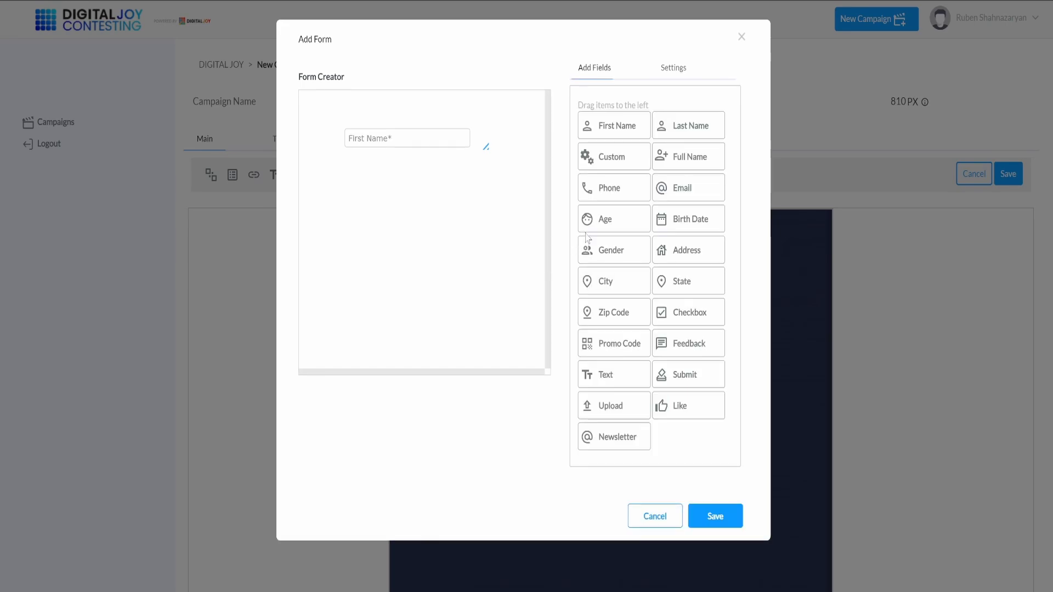
# Step: Add an Age field below First Name and open its minimum age for editing
pyautogui.moveTo(595, 222); pyautogui.dragTo(354, 181)
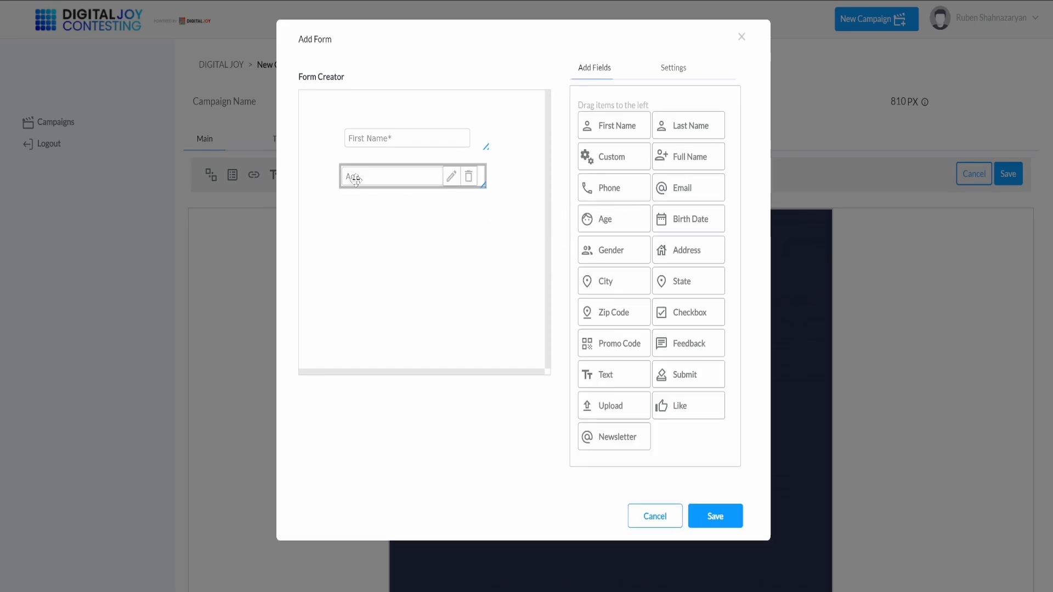
pyautogui.click(450, 176)
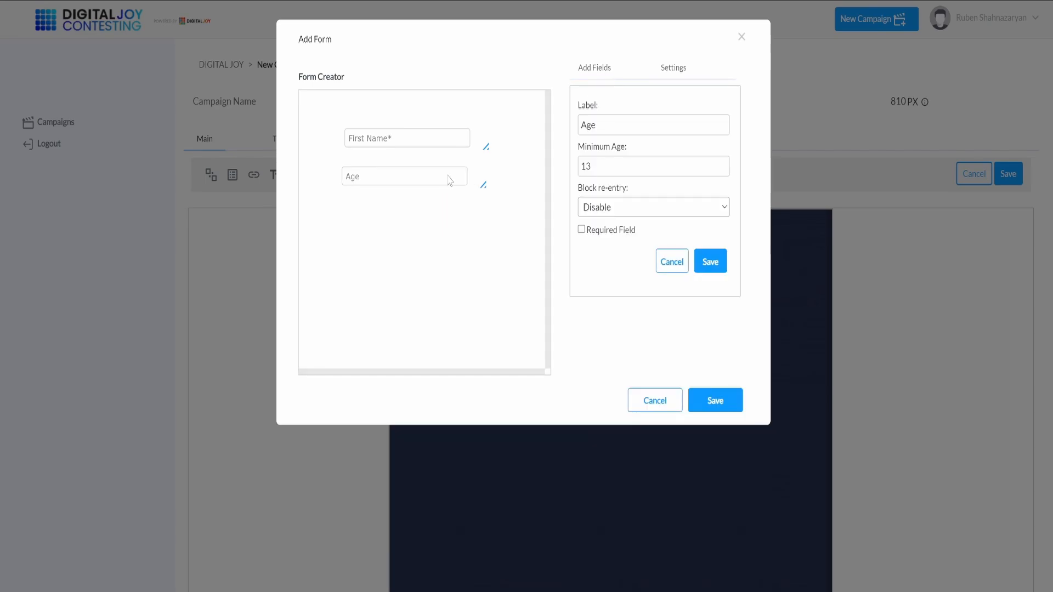
pyautogui.click(637, 163)
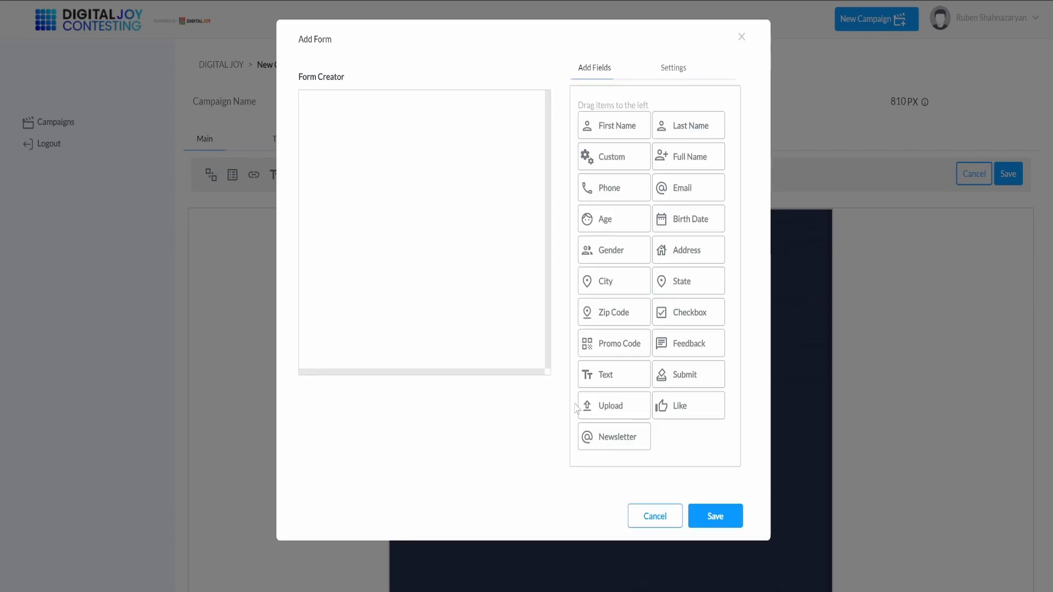
# Step: Add a required S3 Video upload button to the form, change its color to teal and save its settings
pyautogui.moveTo(593, 409); pyautogui.dragTo(384, 224)
pyautogui.click(406, 219)
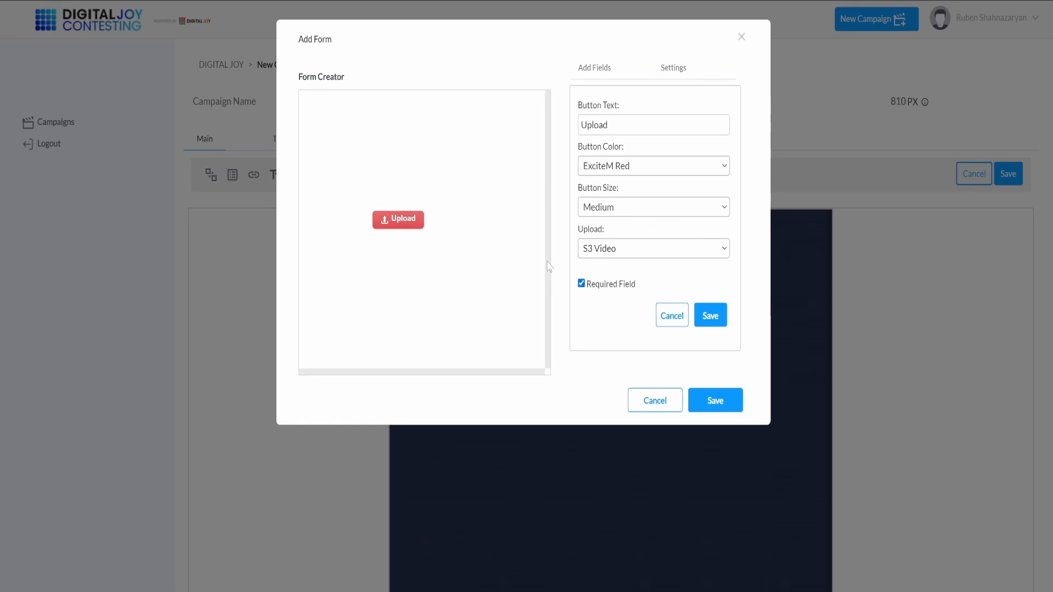
pyautogui.click(608, 252)
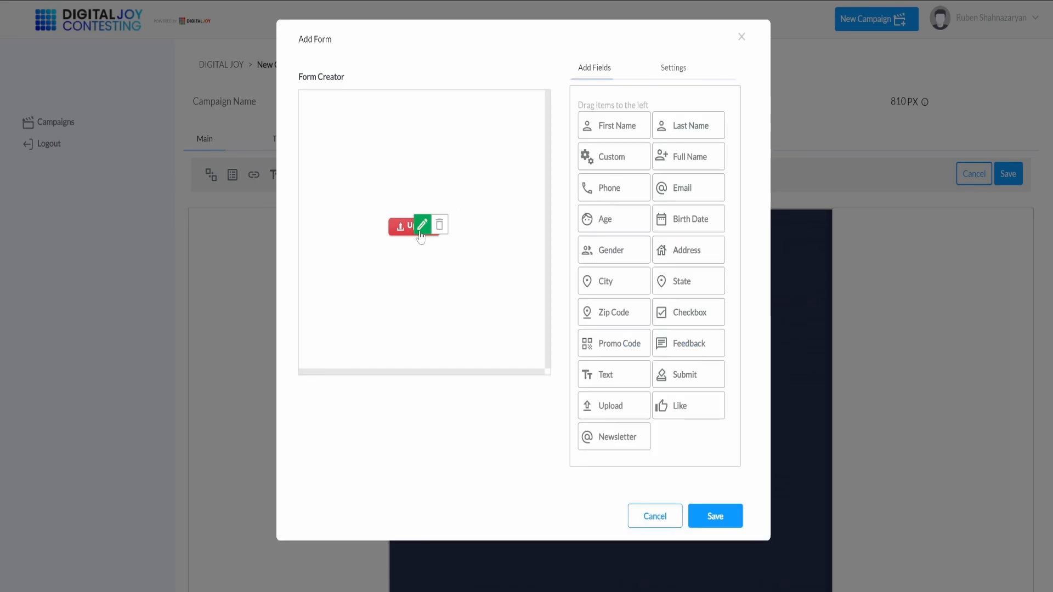
pyautogui.click(419, 232)
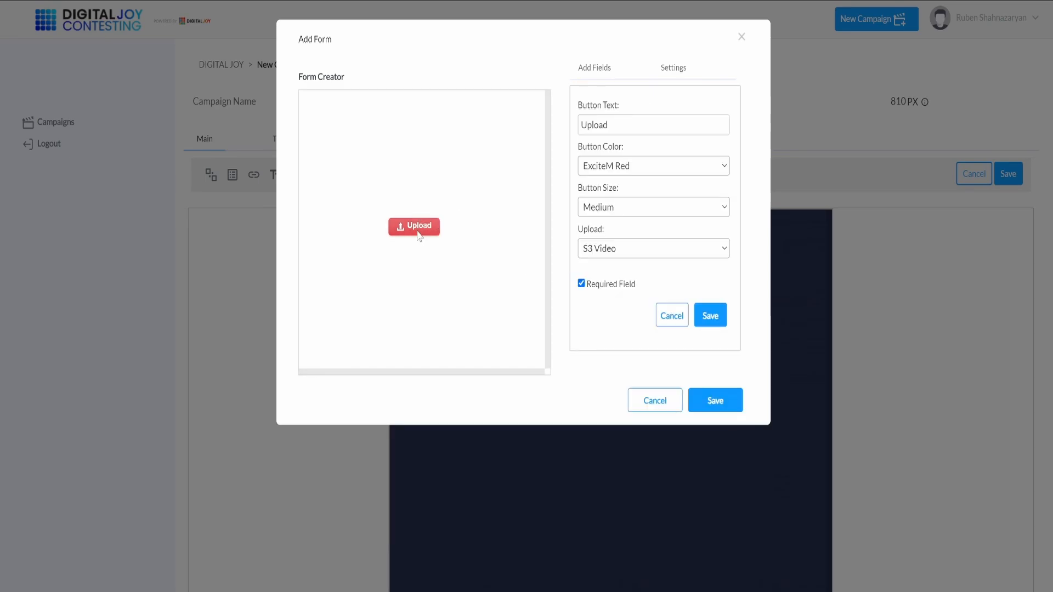
pyautogui.click(601, 204)
pyautogui.click(710, 316)
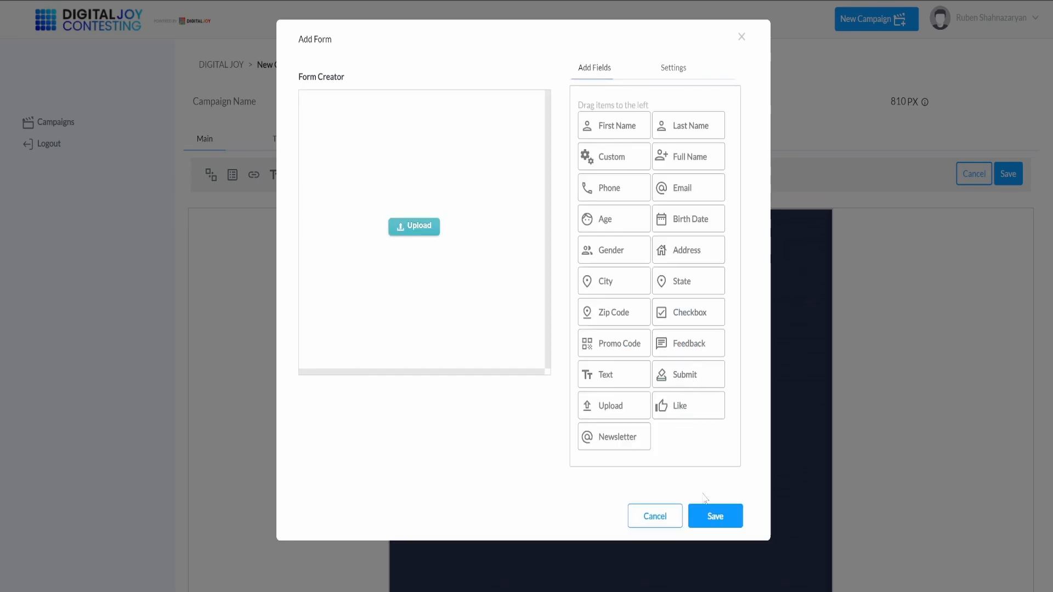
# Step: Save the form, move it toward the middle of the campaign page and display the layout grid in light lines
pyautogui.click(707, 518)
pyautogui.moveTo(553, 400); pyautogui.dragTo(642, 460)
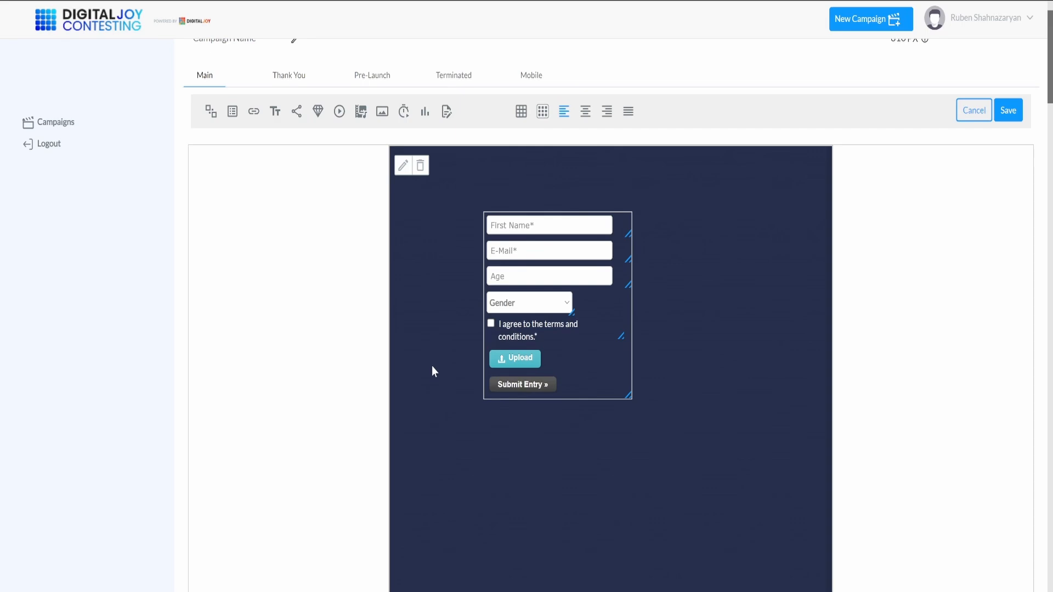
pyautogui.moveTo(578, 357); pyautogui.dragTo(616, 367)
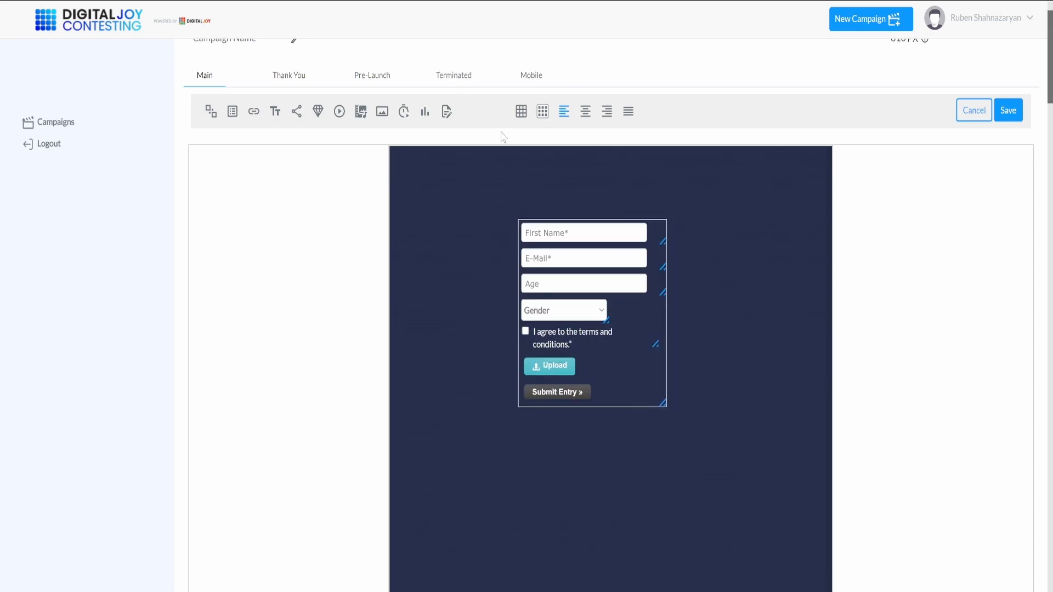
pyautogui.click(540, 114)
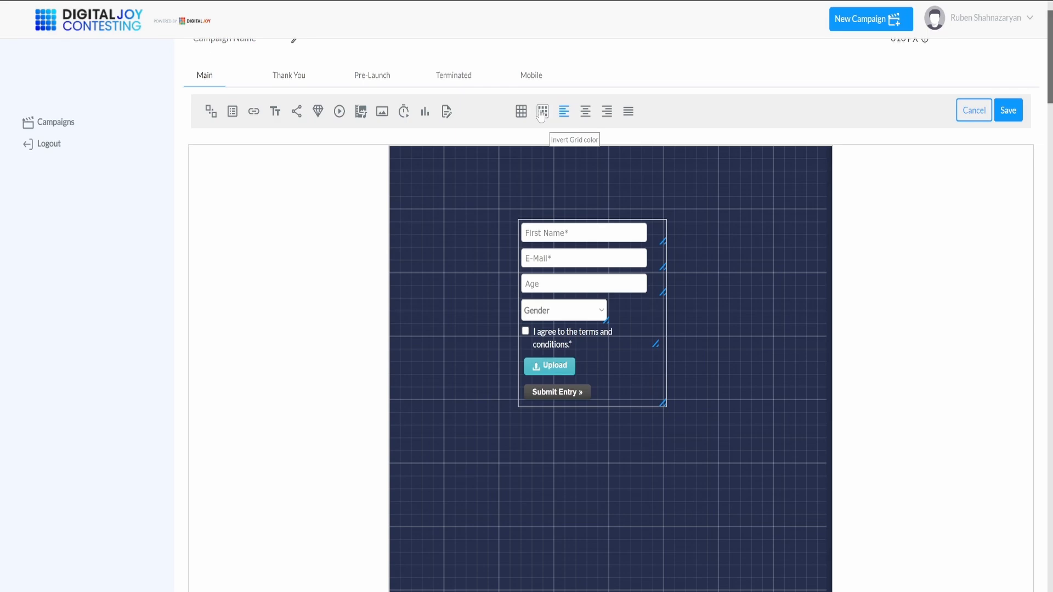
# Step: Name the campaign 2024 Sweepstake and add the heading "2024 Sweepstake Entry!" above the form
pyautogui.scroll(1, 275, 251)
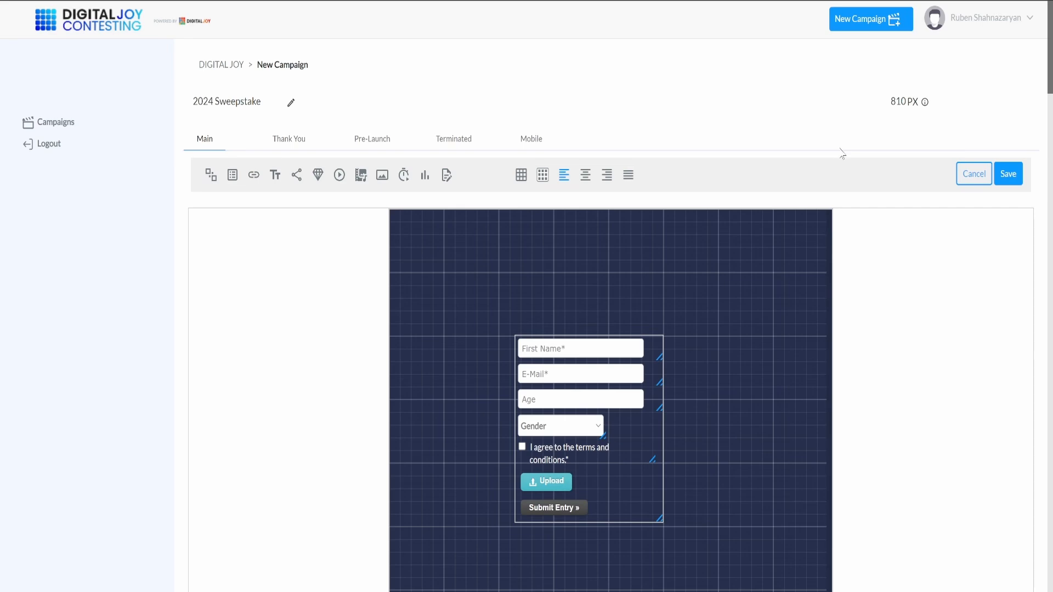
pyautogui.moveTo(883, 103); pyautogui.dragTo(912, 101)
pyautogui.click(276, 180)
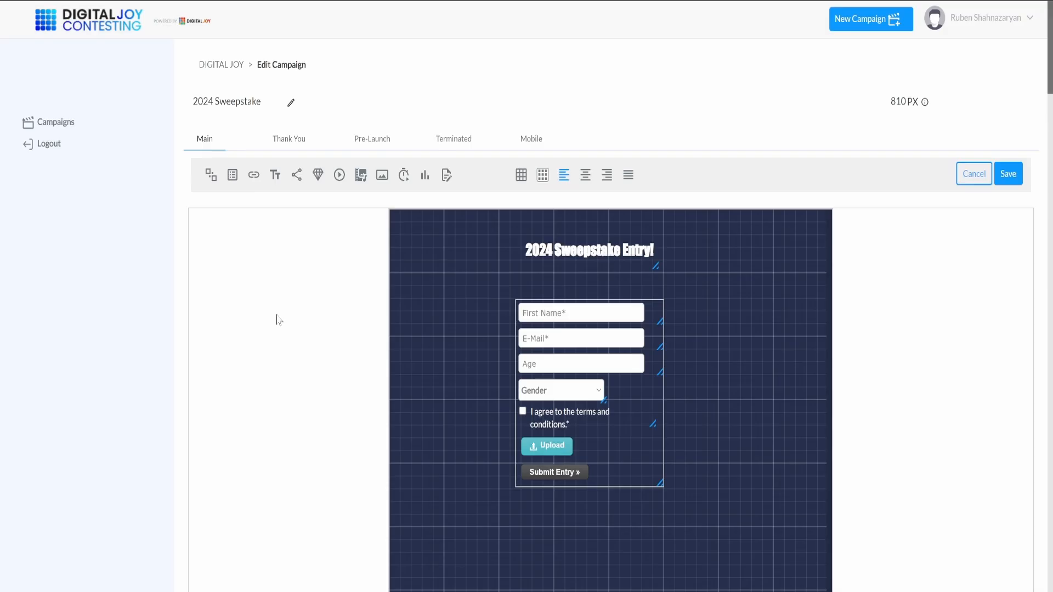
# Step: Add an engagement page with Facebook and Twitter share and follow tasks worth 10 bonus entries, and compare it with the main page
pyautogui.click(297, 175)
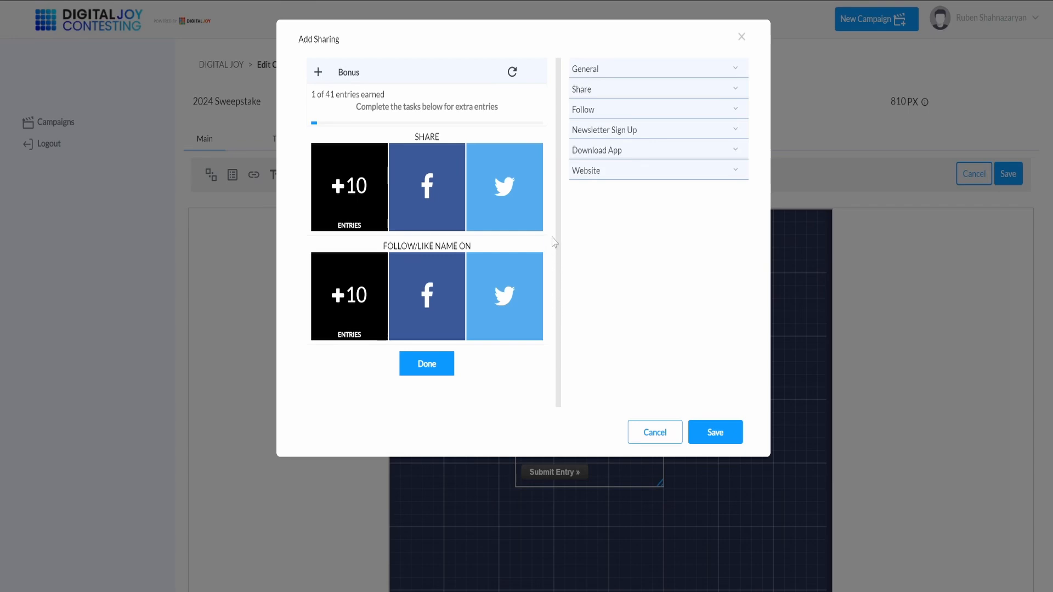
pyautogui.moveTo(492, 131)
pyautogui.moveTo(312, 192)
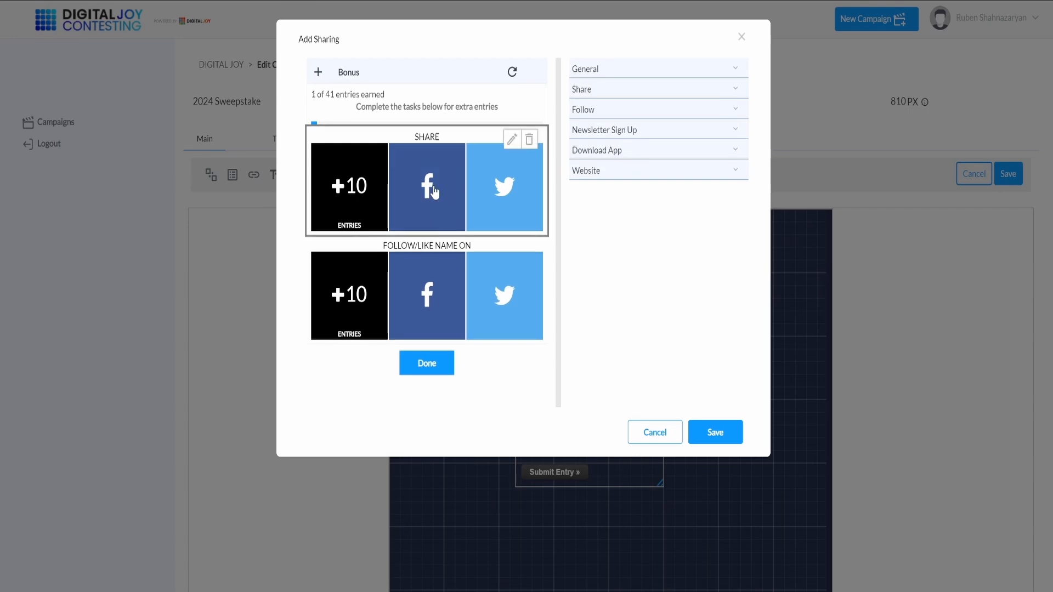
pyautogui.click(511, 139)
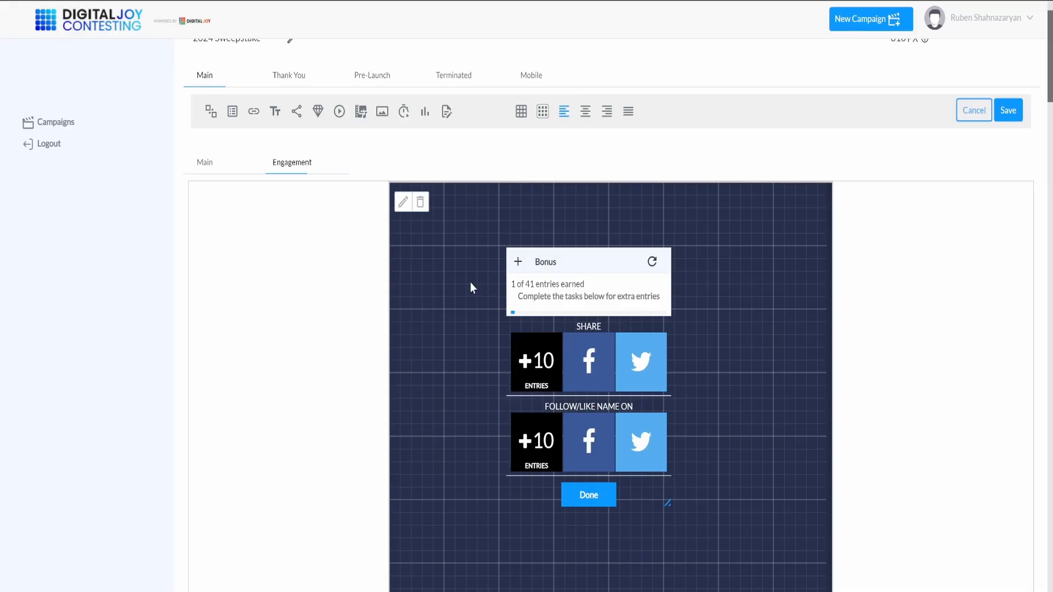
pyautogui.click(205, 165)
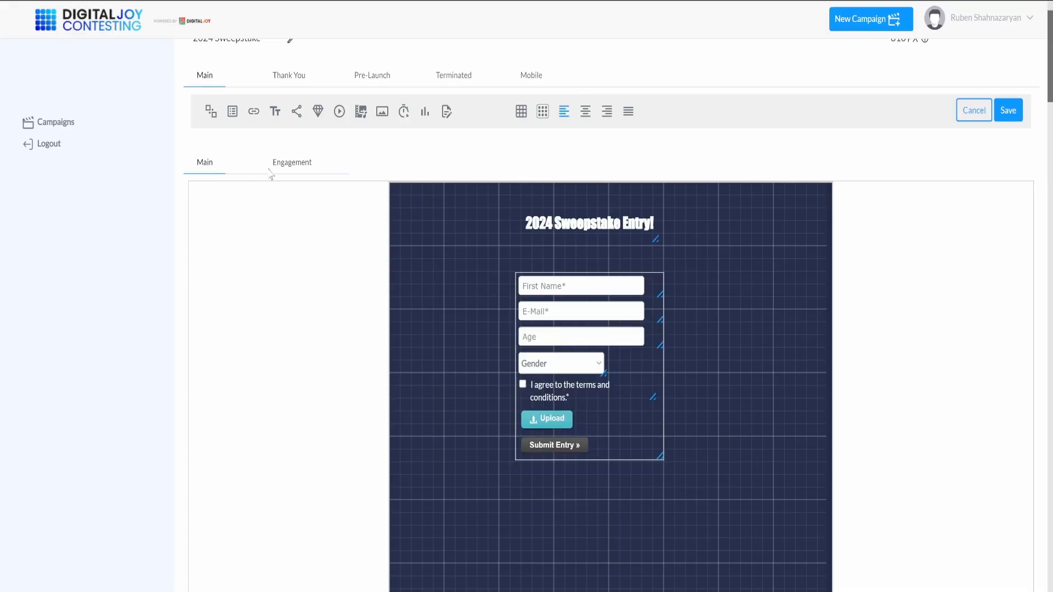
pyautogui.click(286, 167)
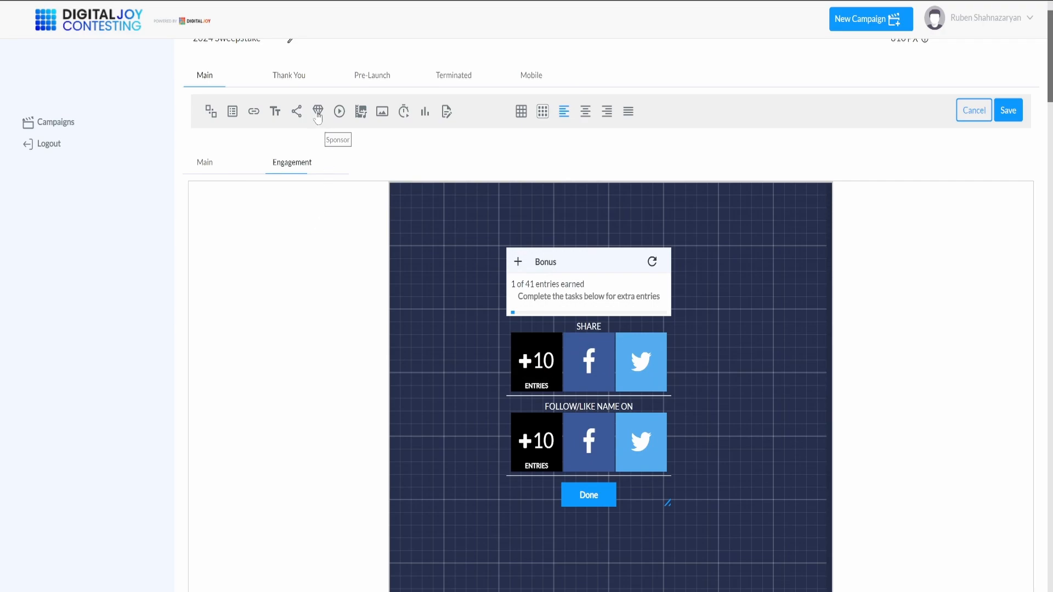
# Step: Add a sponsor page with a "Thank you for Entering!" message and Digital Joy follow box, and save the campaign
pyautogui.click(317, 112)
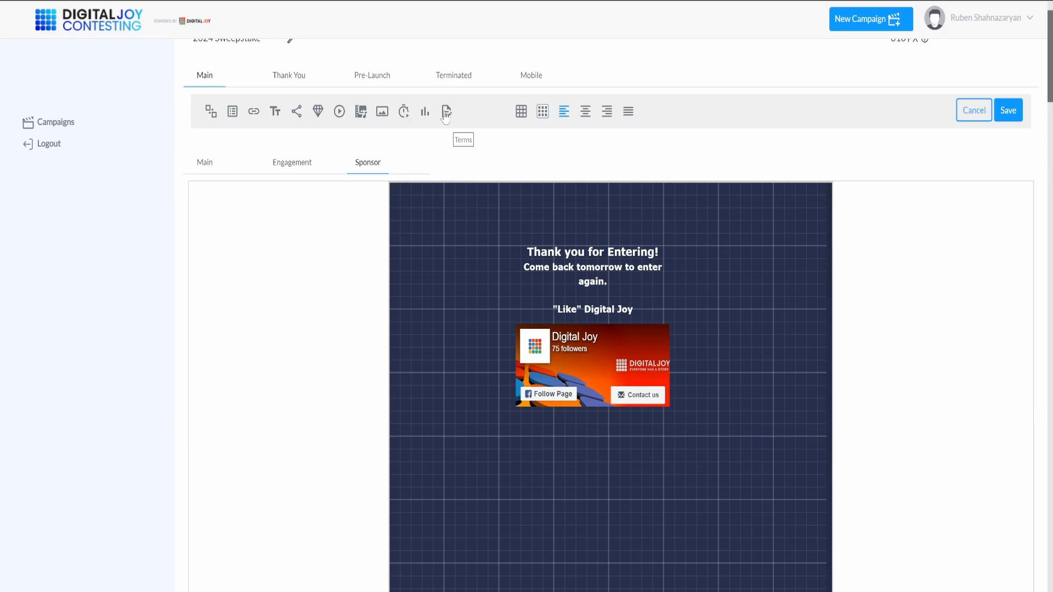
pyautogui.scroll(2, 716, 278)
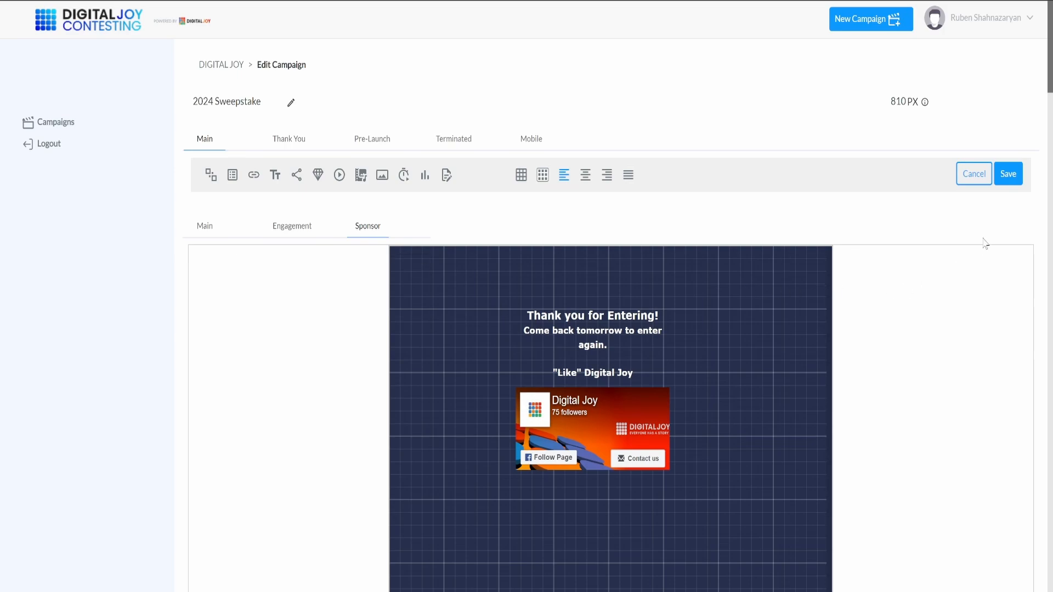
pyautogui.click(1012, 180)
# Step: Publish the 2024 Sweepstake campaign to Demo (App 1) with no entry limit per user, unlimited overall entries and no user submission summary
pyautogui.click(56, 123)
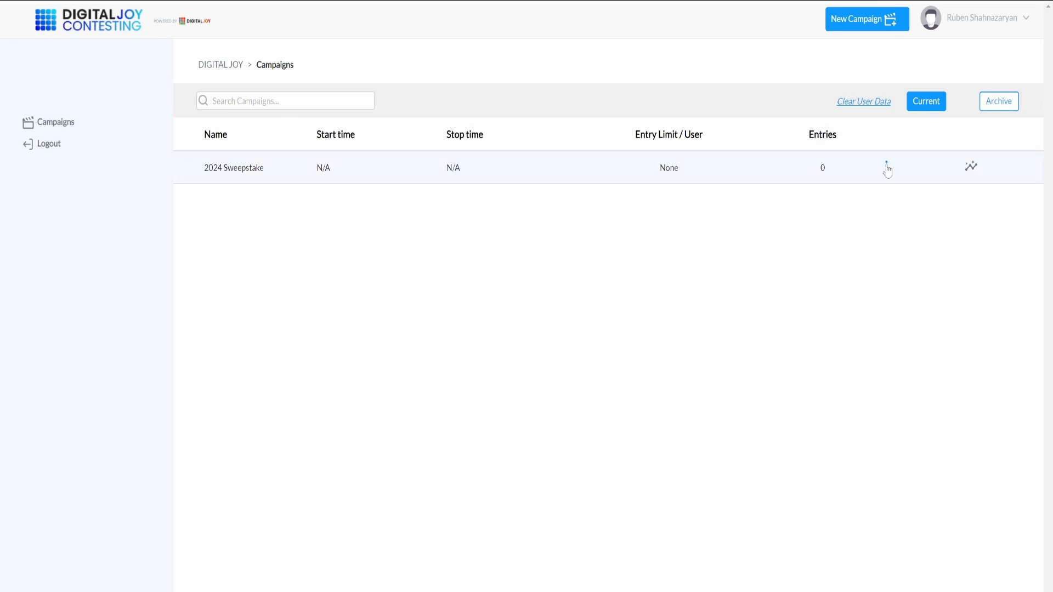
pyautogui.click(887, 168)
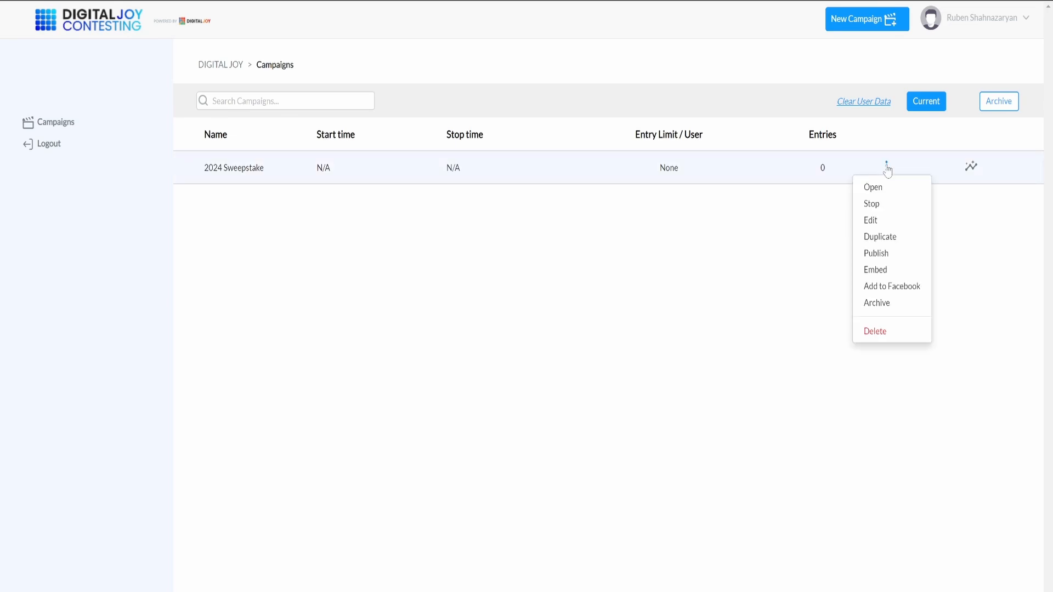
pyautogui.click(884, 252)
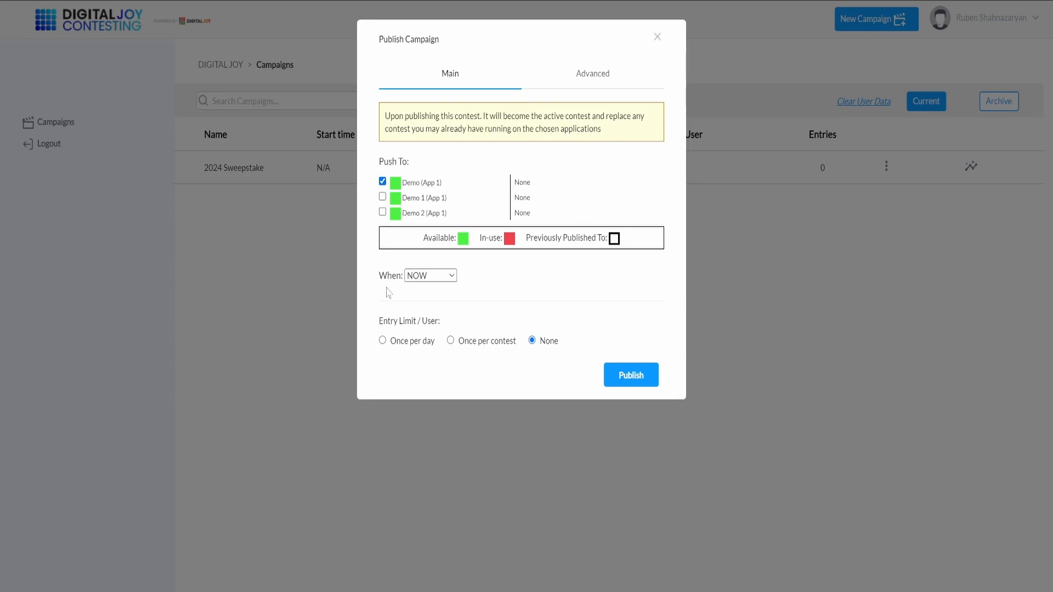
pyautogui.click(434, 278)
pyautogui.click(569, 87)
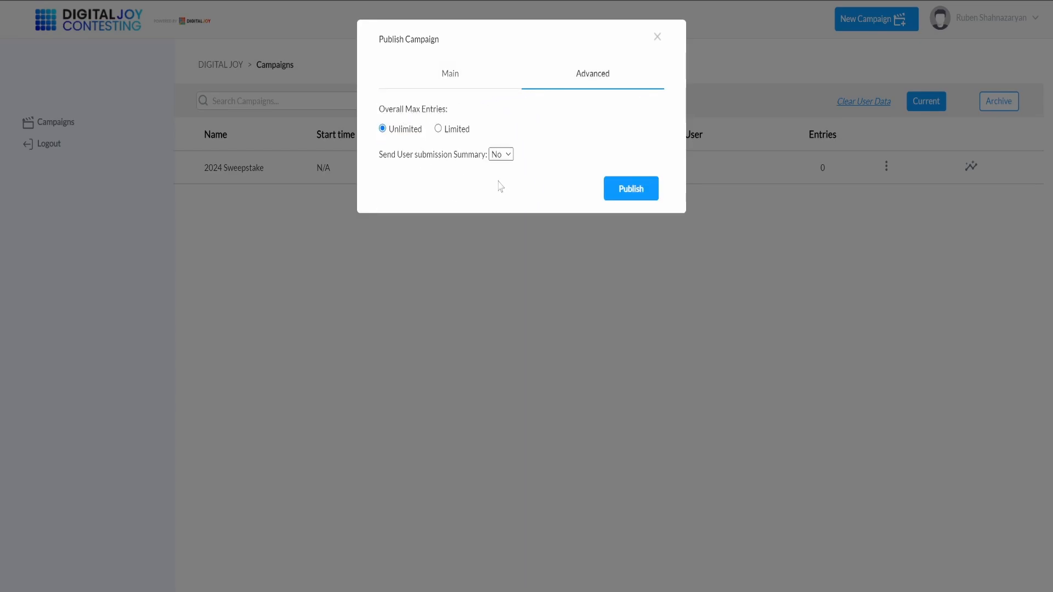
pyautogui.click(631, 192)
pyautogui.click(634, 102)
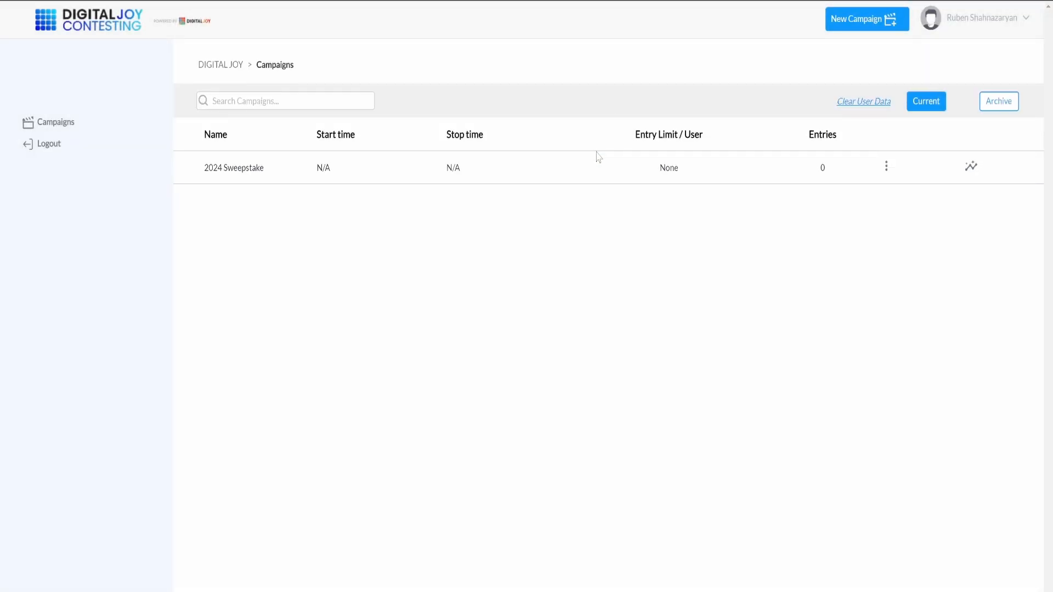
# Step: Display the embed codes of the 2024 Sweepstake campaign for Demo (App 1) and select the contest URL in the 810px-width code
pyautogui.click(887, 169)
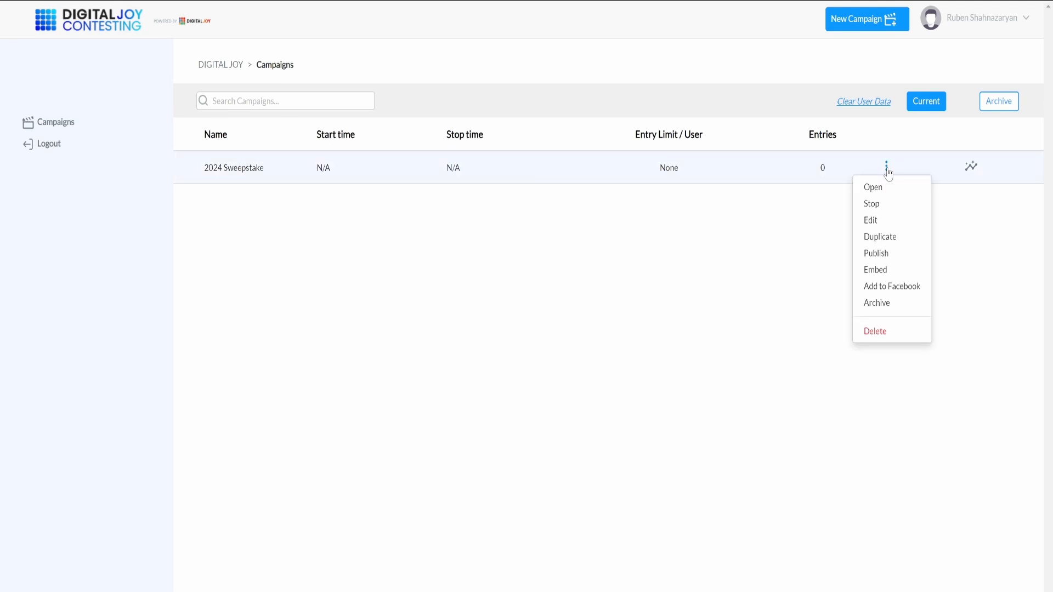
pyautogui.click(867, 271)
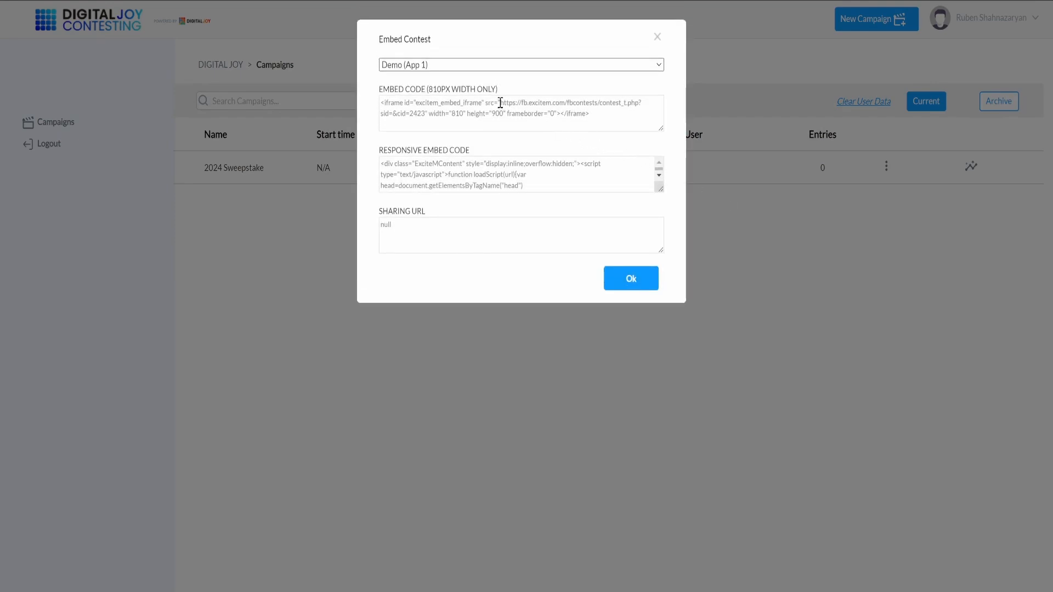
pyautogui.moveTo(500, 103); pyautogui.dragTo(427, 116)
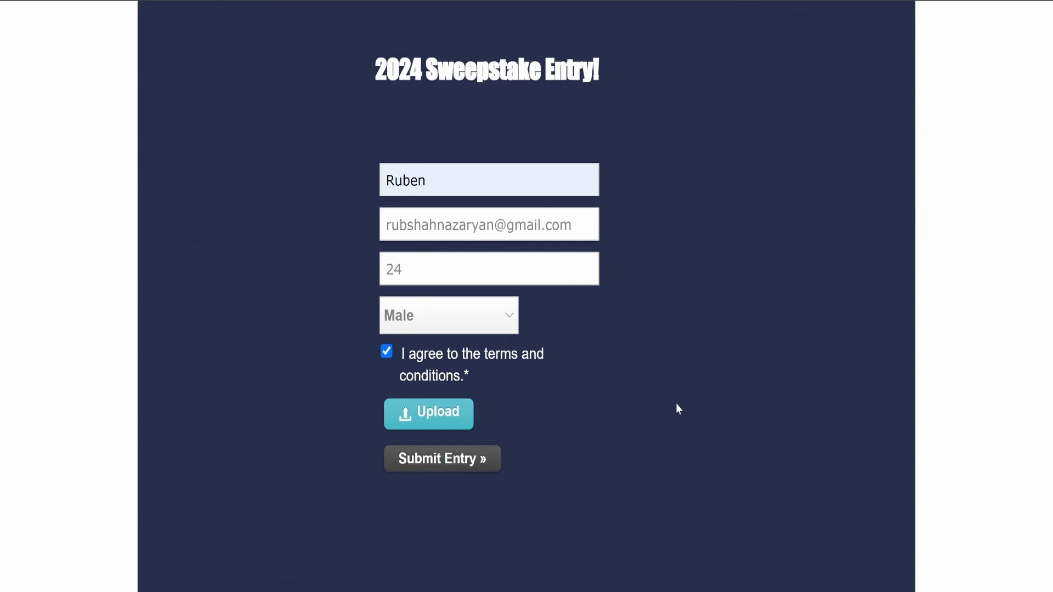
# Step: Submit the filled-in sweepstake entry form and finish the bonus page after completing the Twitter share task worth 10 entries
pyautogui.click(476, 464)
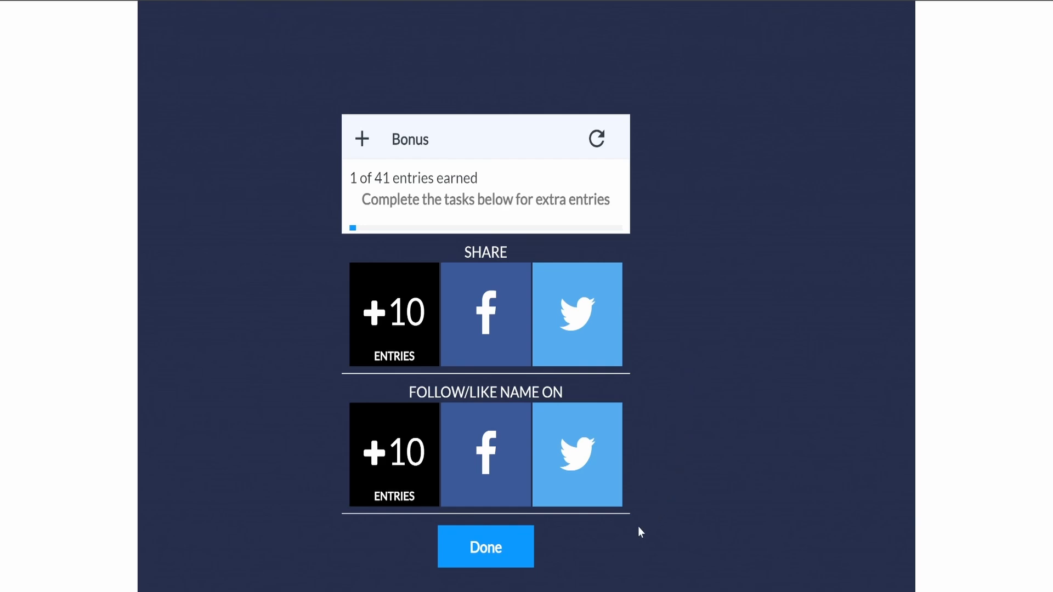
pyautogui.click(591, 339)
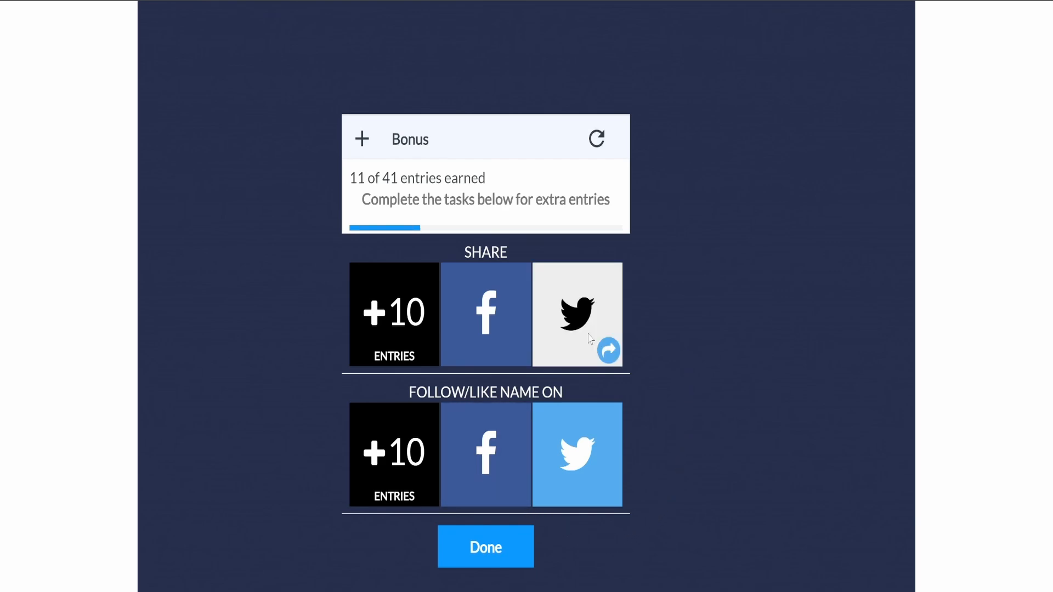
pyautogui.click(490, 552)
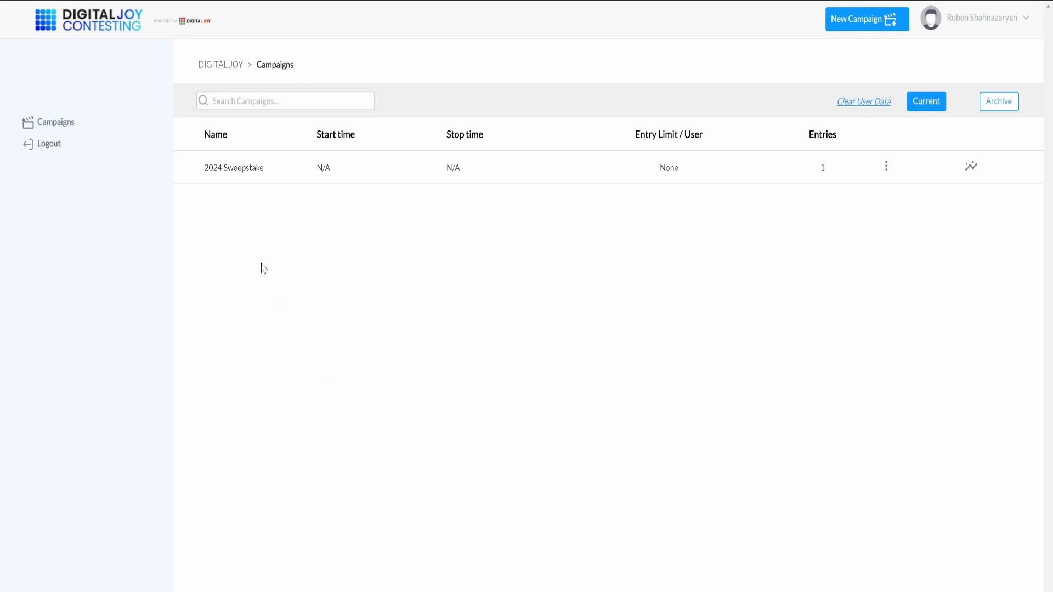
pyautogui.click(241, 173)
pyautogui.click(971, 166)
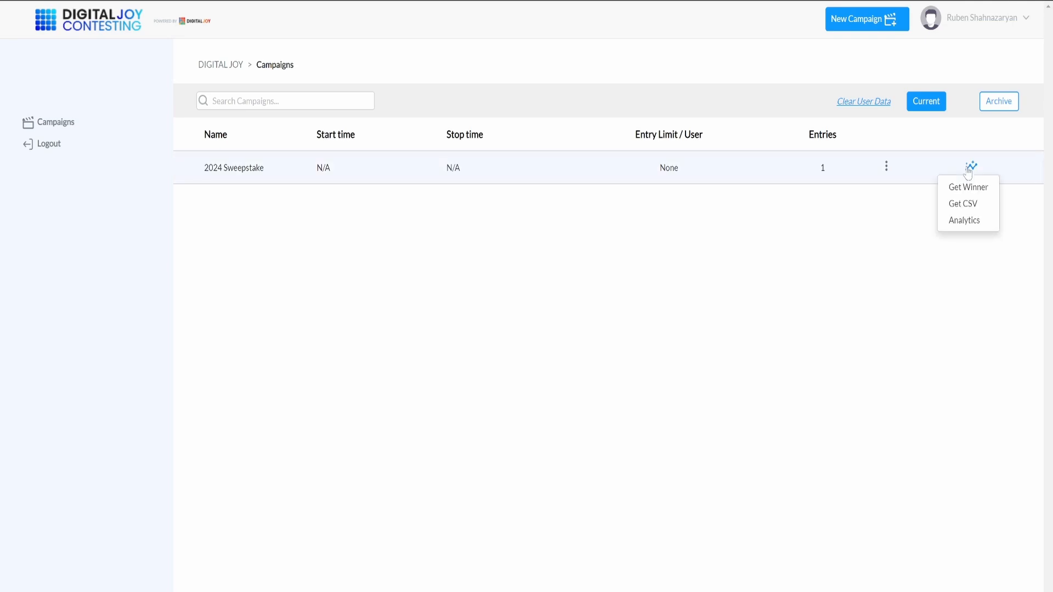
pyautogui.click(942, 223)
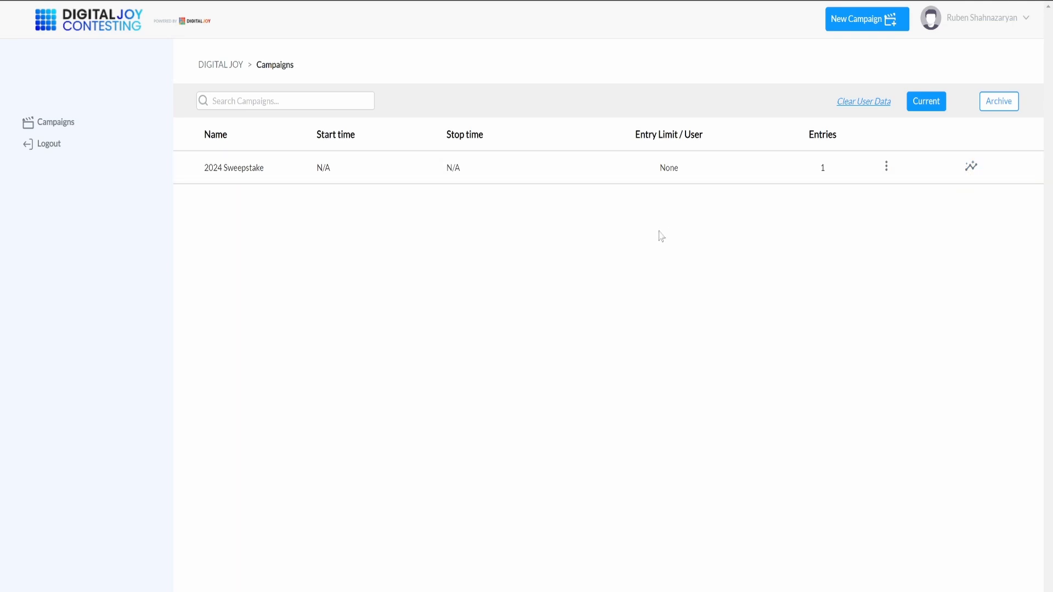
# Step: Draw a random winner for the 2024 Sweepstake campaign from All Stations and All Time
pyautogui.click(248, 141)
pyautogui.click(971, 168)
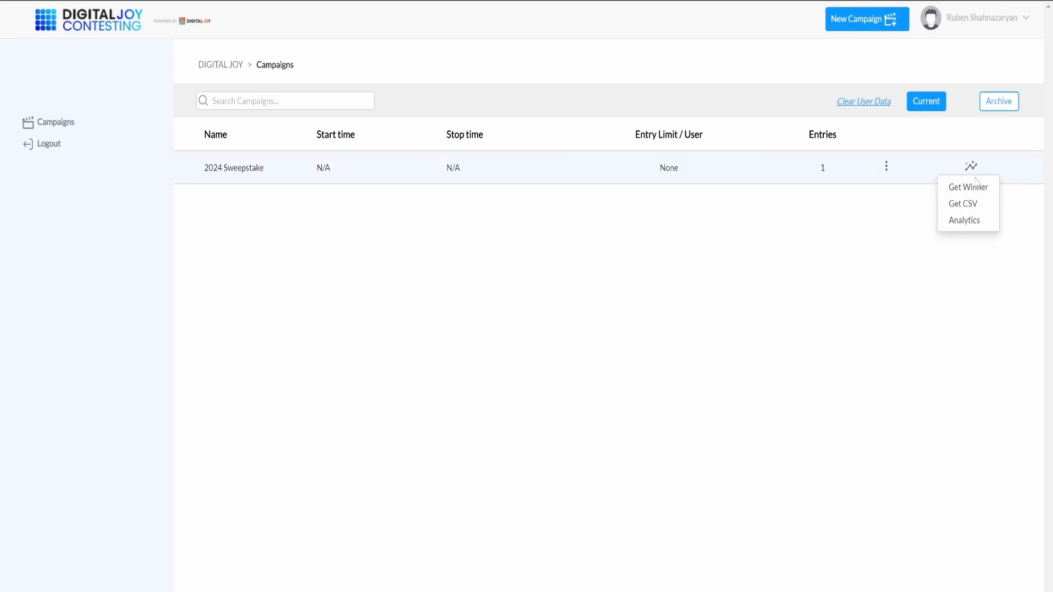
pyautogui.click(966, 187)
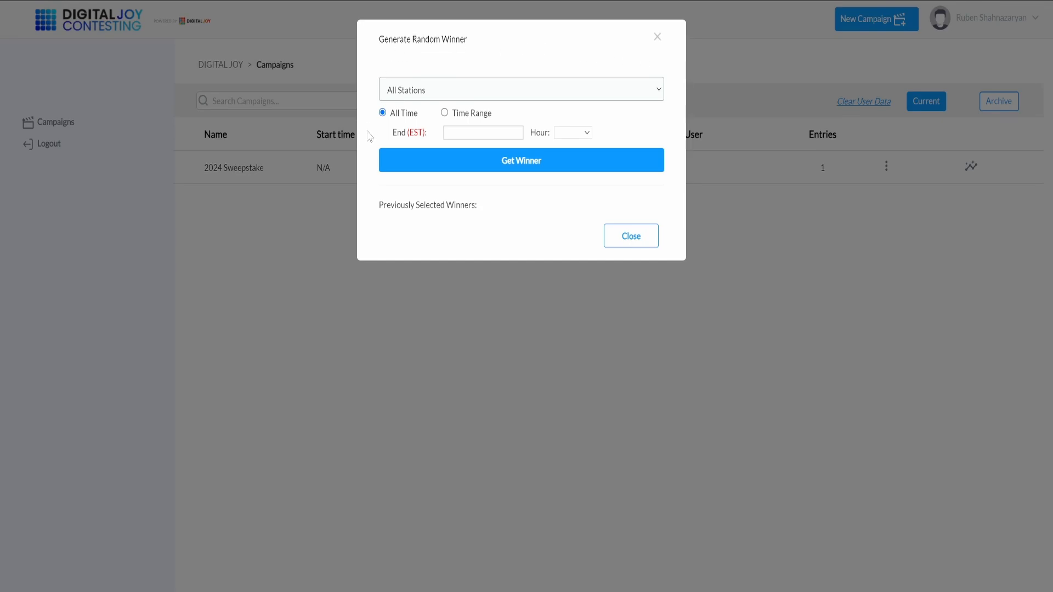
pyautogui.click(513, 166)
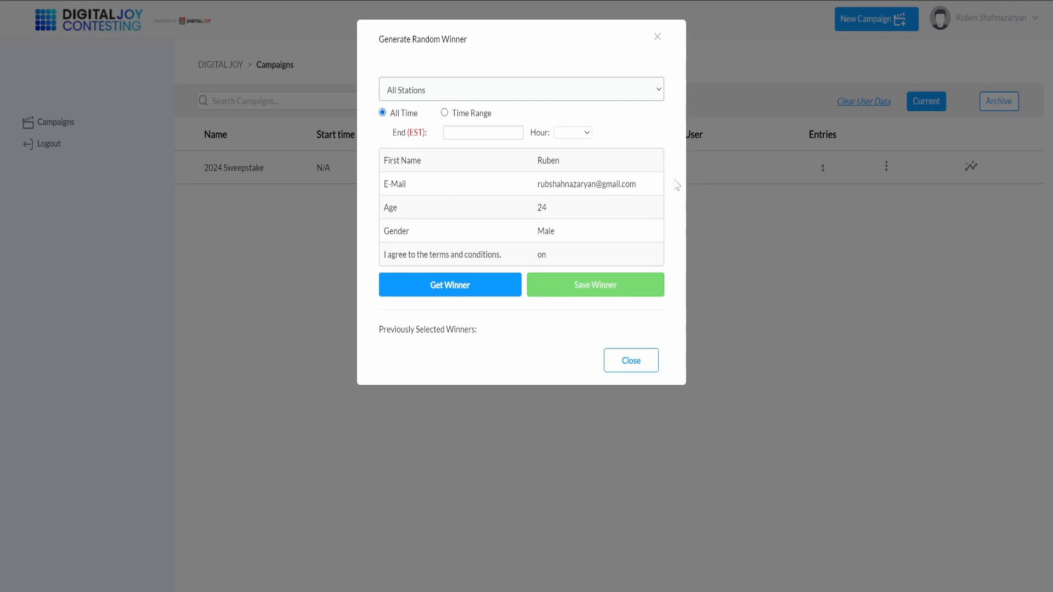